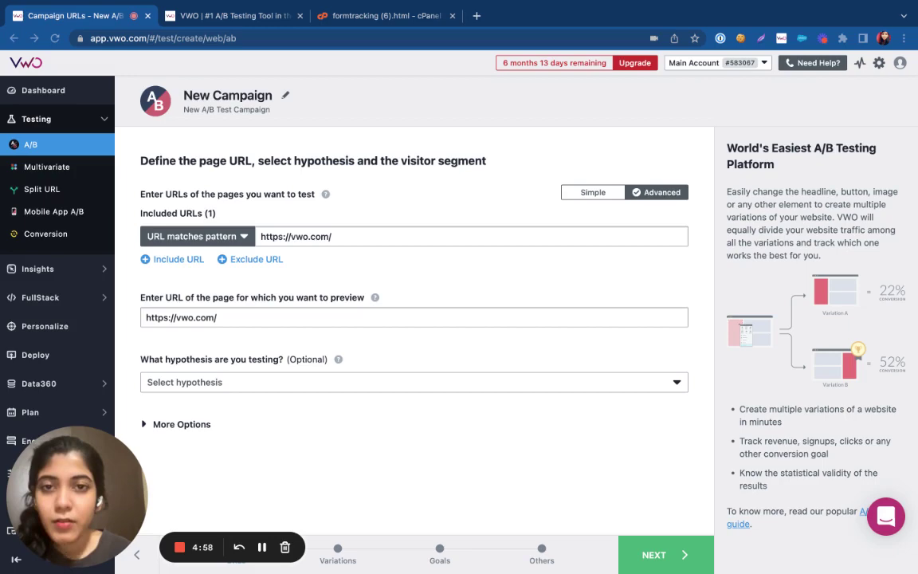
left_click(219, 16)
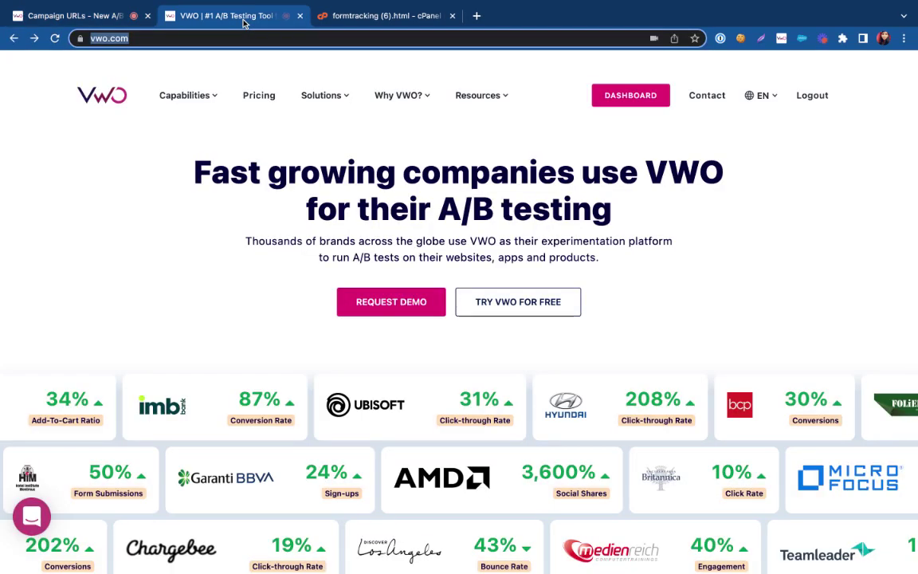
mouse_move(397, 107)
left_click(308, 171)
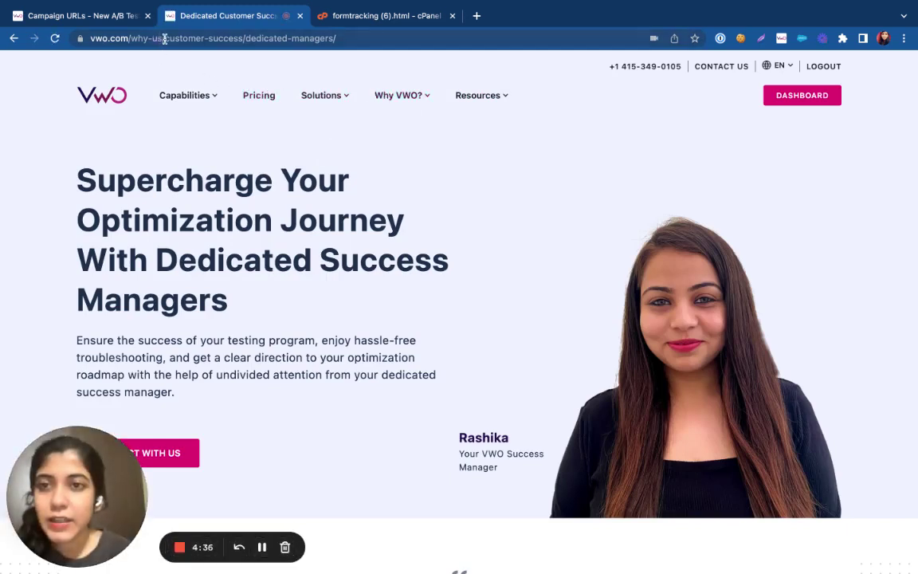
left_click_drag(165, 37, 134, 39)
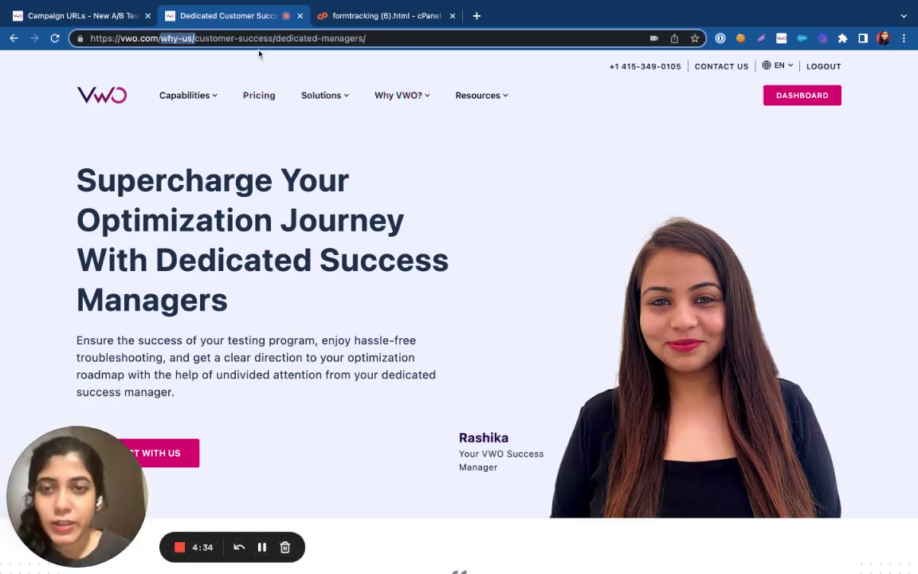
left_click_drag(192, 37, 82, 35)
key("ctrl+c")
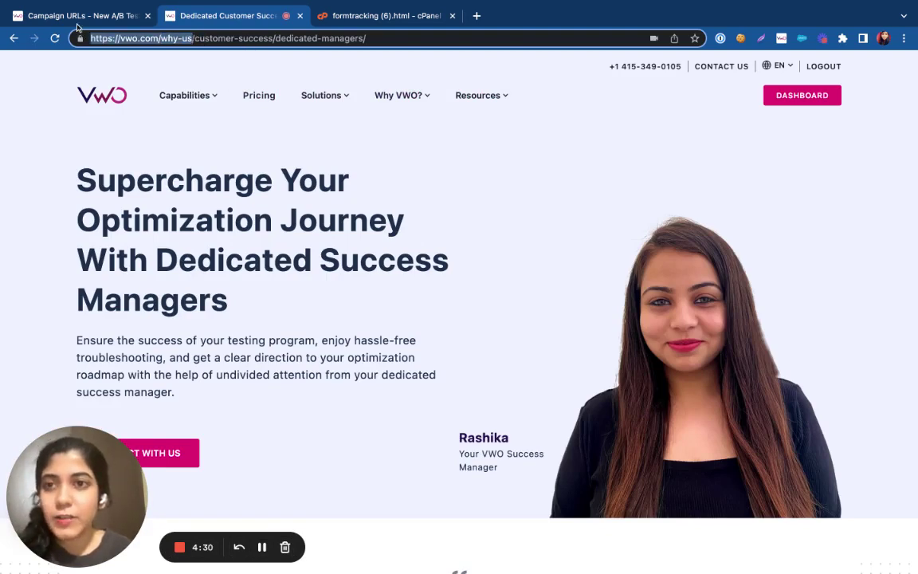
left_click(72, 16)
left_click_drag(290, 236, 343, 237)
key("ctrl+shift+Left")
key("ctrl+shift+Left")
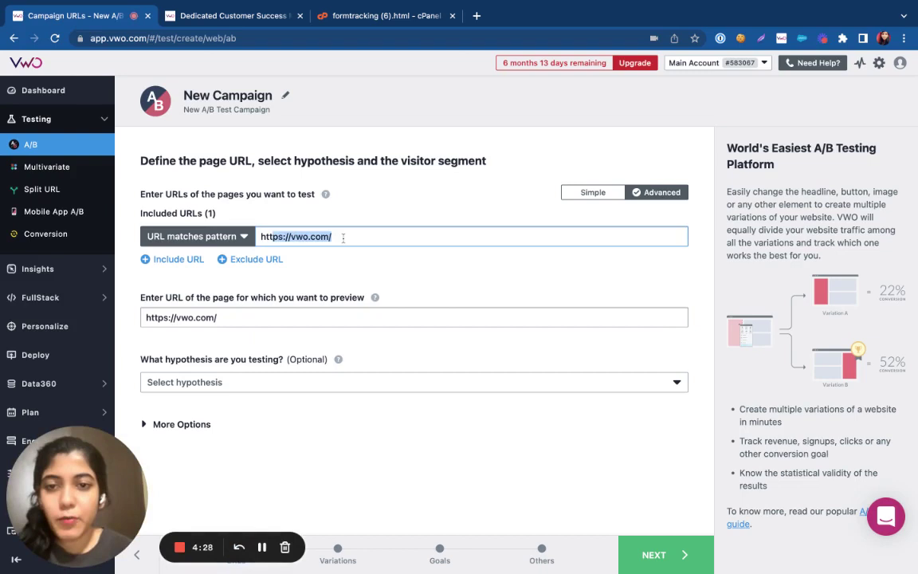
key("BackSpace")
key("ctrl+v")
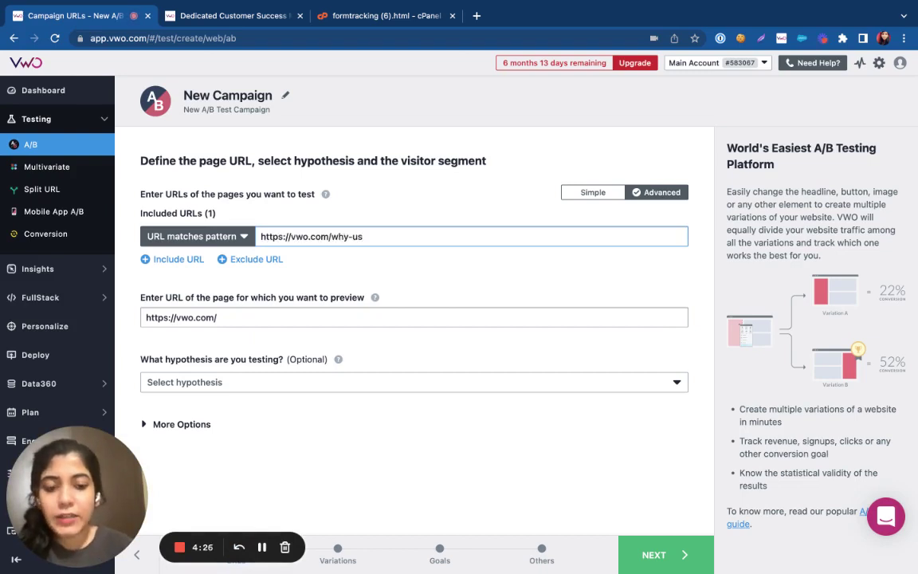
type("*")
left_click(169, 237)
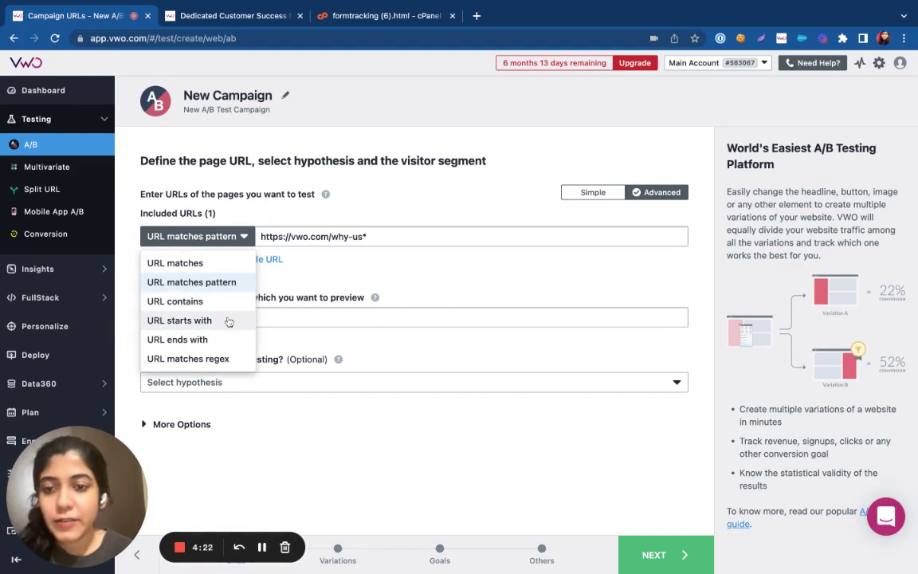
left_click(355, 200)
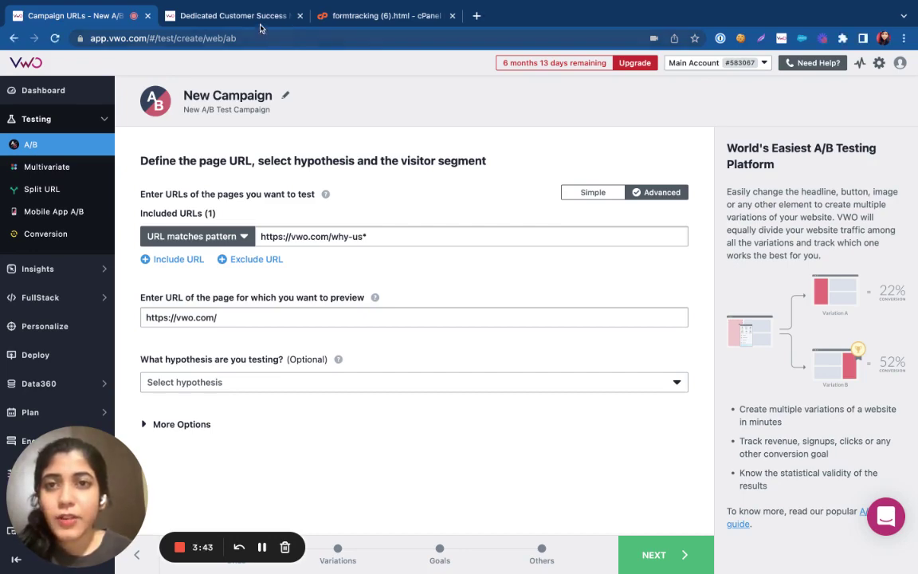
Step: Switch to the VWO website and visit the Mobile App Experimentation page and the Web Experimentation page
left_click(261, 16)
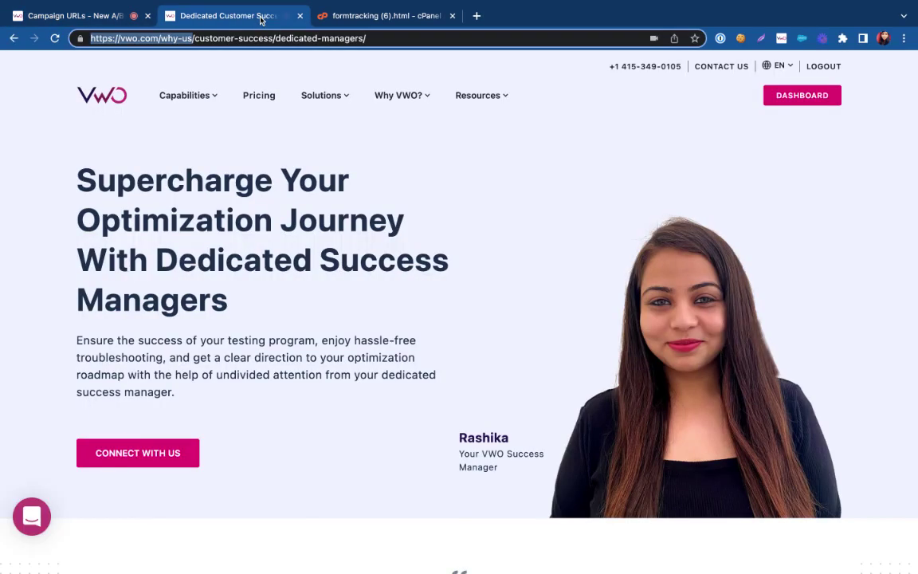
mouse_move(192, 98)
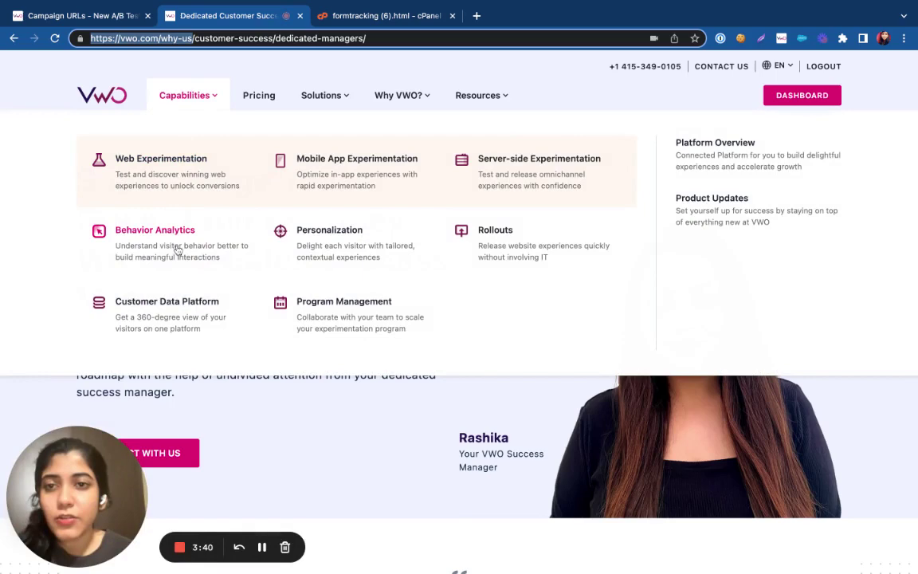
left_click(349, 172)
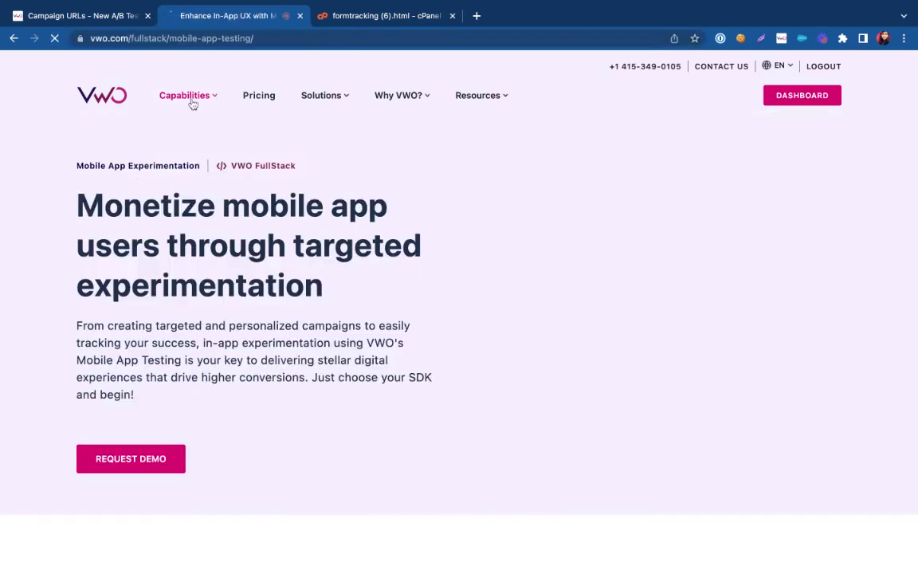
mouse_move(191, 99)
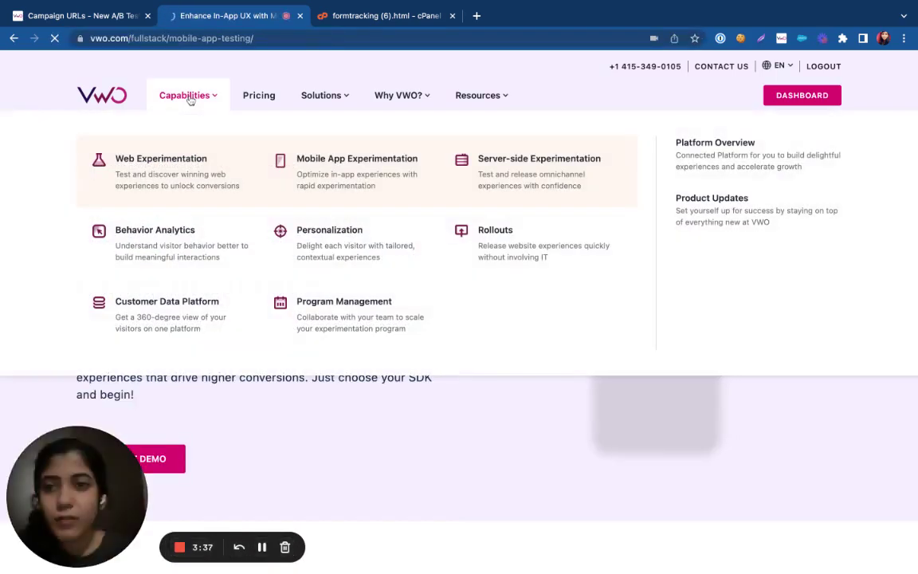
left_click(169, 163)
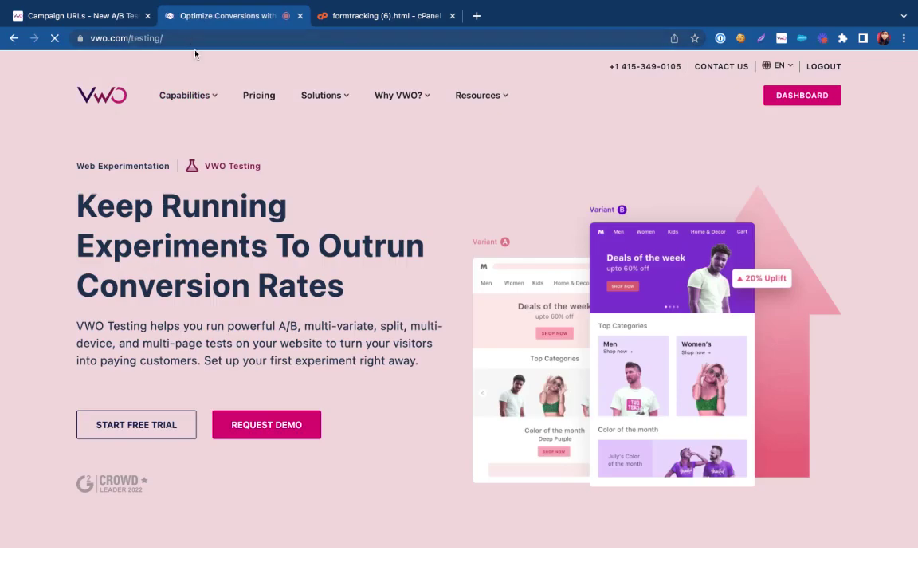
mouse_move(189, 98)
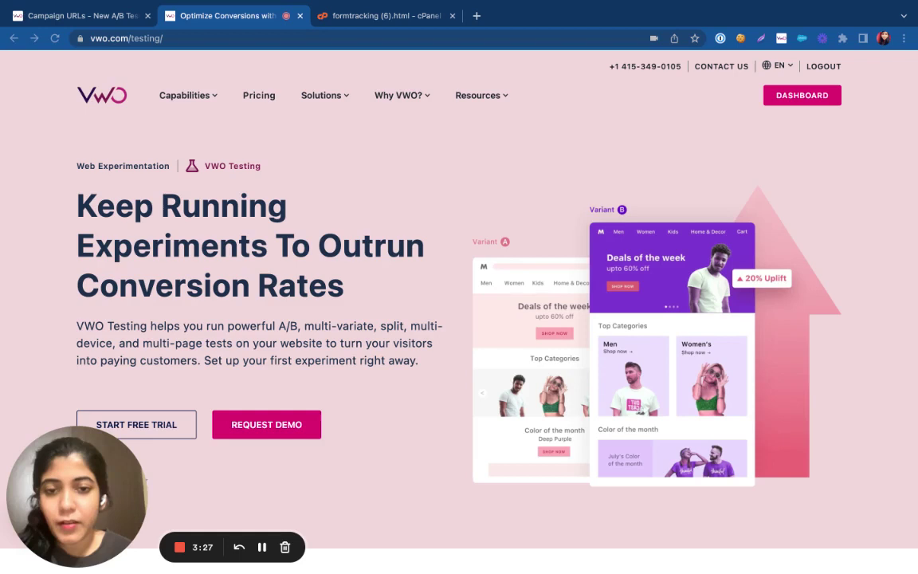
left_click(128, 38)
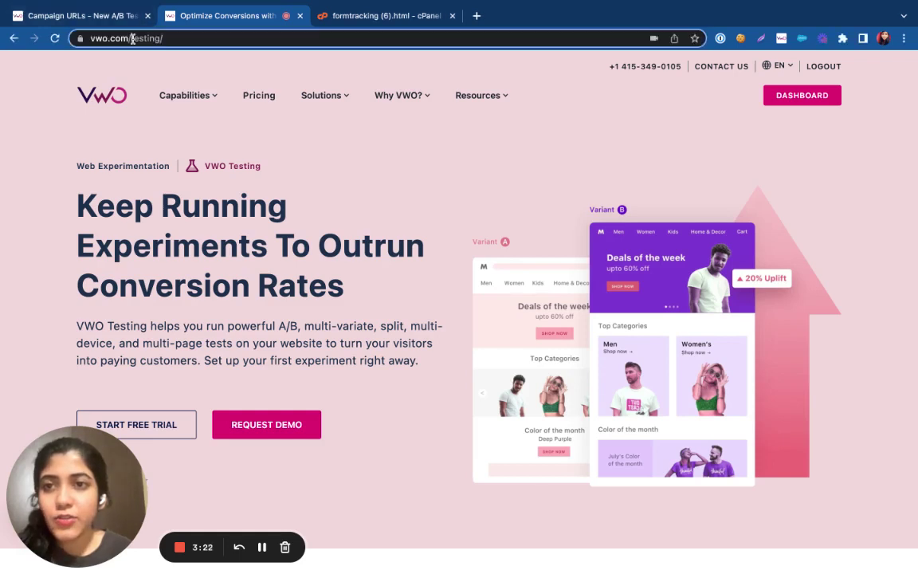
left_click(161, 37)
type("product")
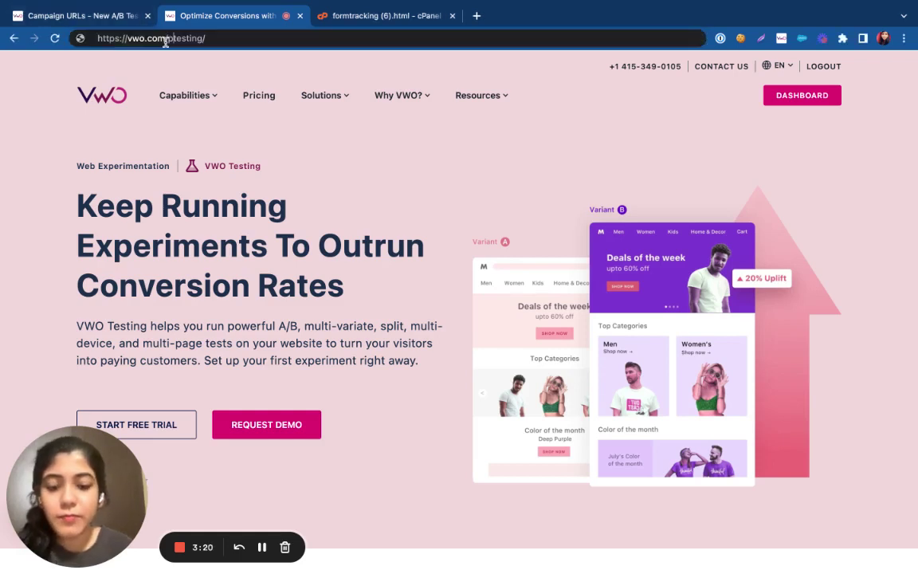
type("s/")
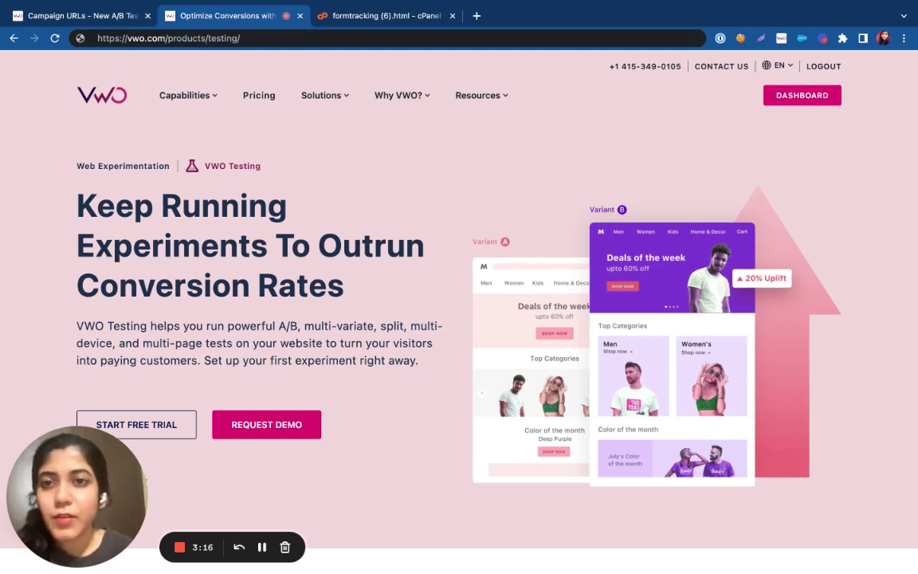
key("ctrl+a")
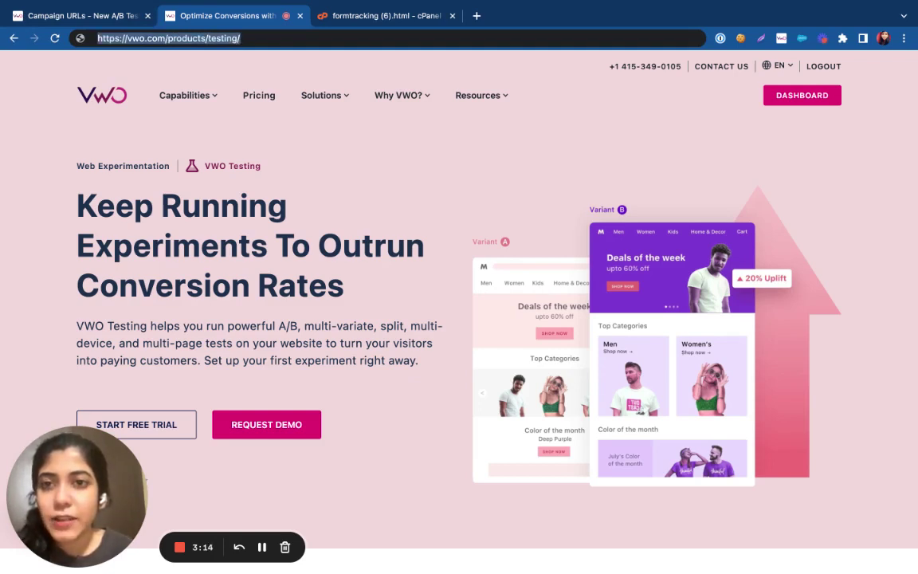
key("Escape")
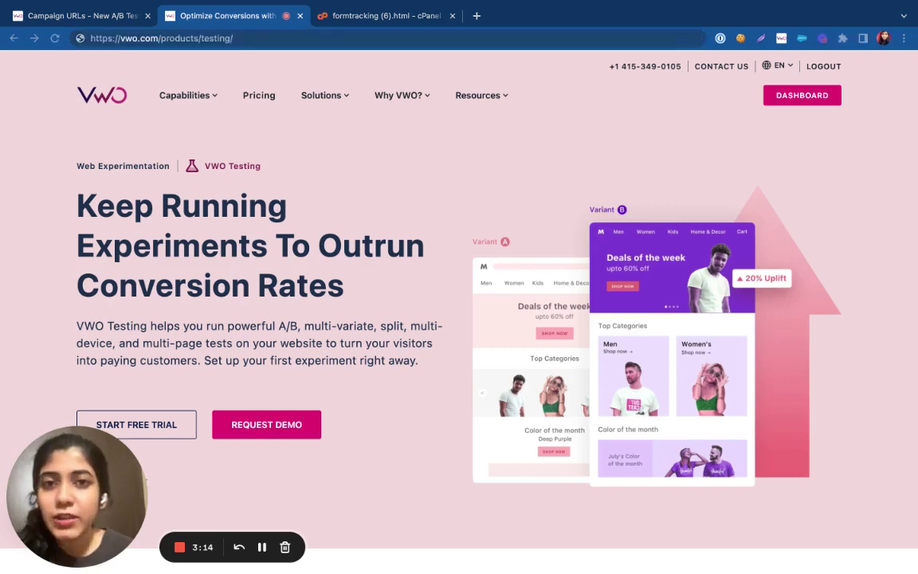
key("ctrl+l")
key("super+c")
Step: Examine the _vis_opt_url variable above the VWO SmartCode in formtracking (6).html in cPanel, comparing it with the website address
left_click(365, 15)
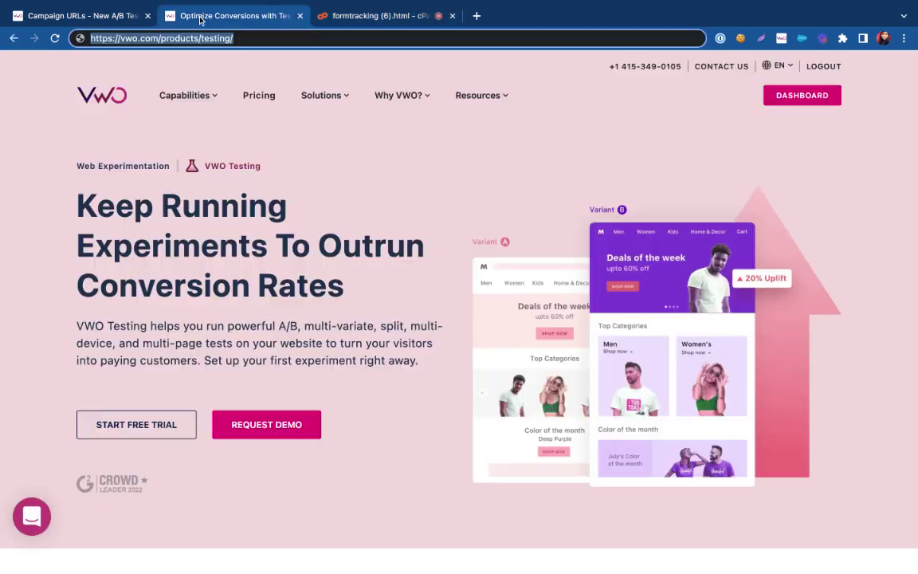
left_click(198, 18)
left_click(359, 15)
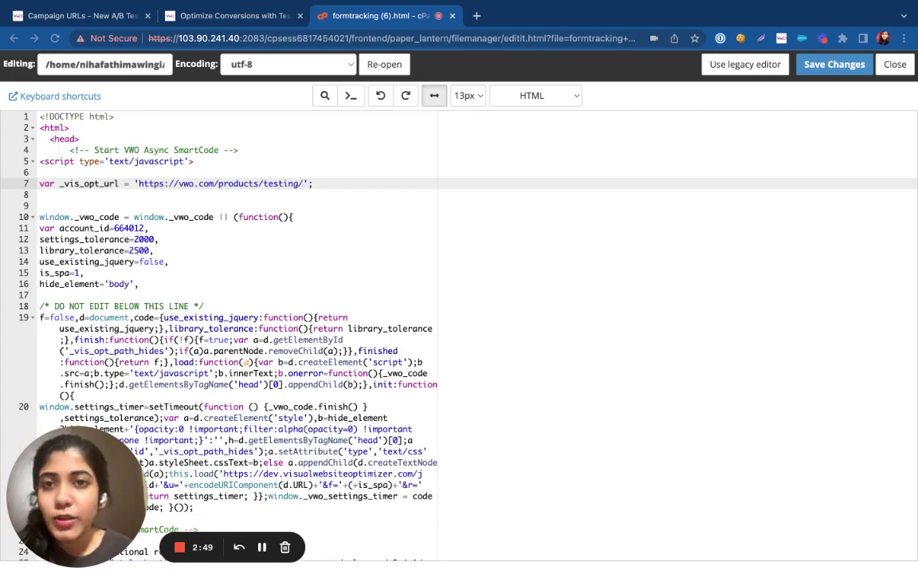
left_click(215, 16)
left_click(100, 24)
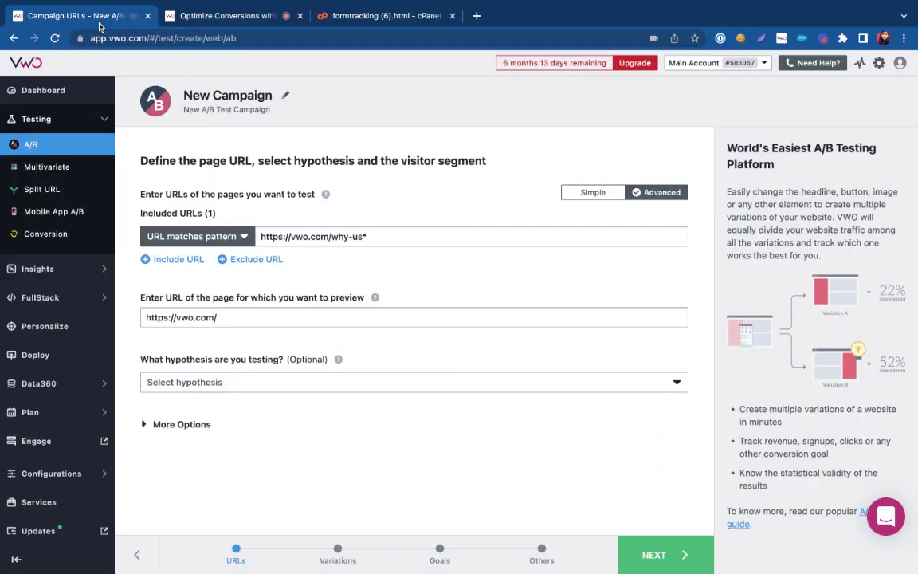
left_click(209, 236)
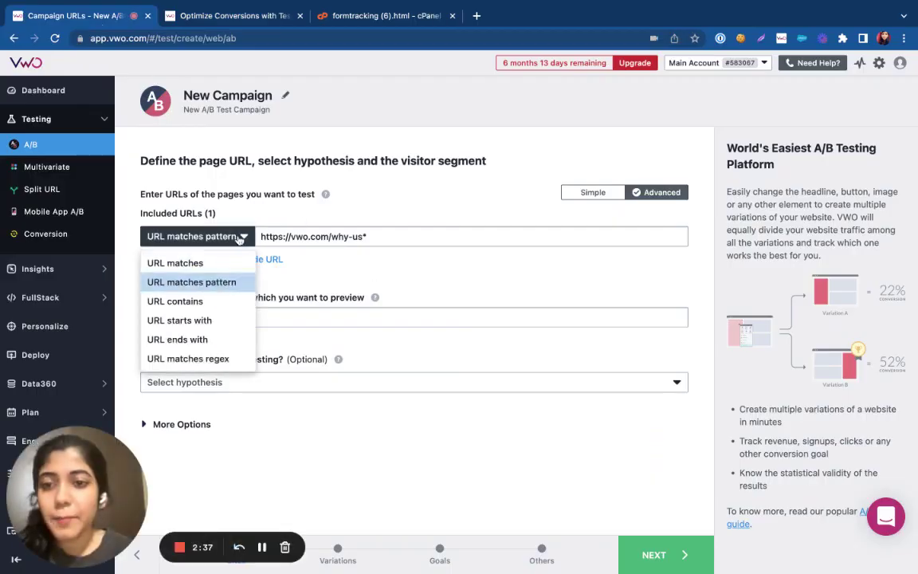
left_click(208, 282)
left_click_drag(261, 236, 386, 232)
key("BackSpace")
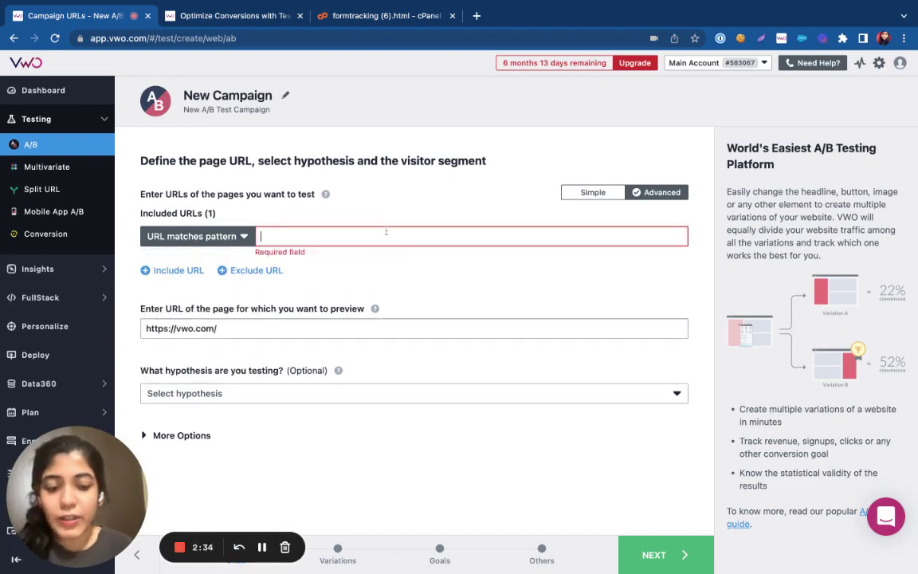
key("super+v")
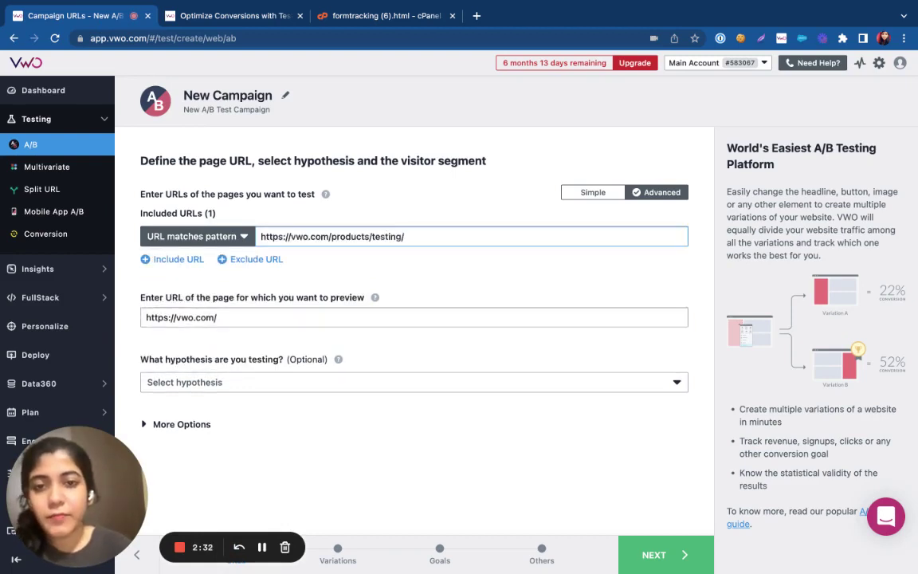
left_click_drag(404, 236, 372, 237)
key("BackSpace")
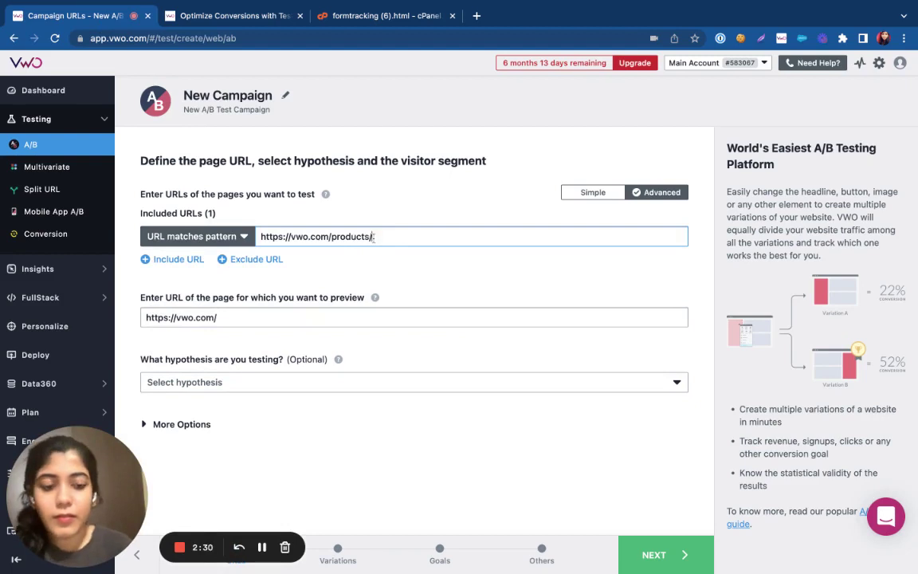
key("BackSpace")
type("*")
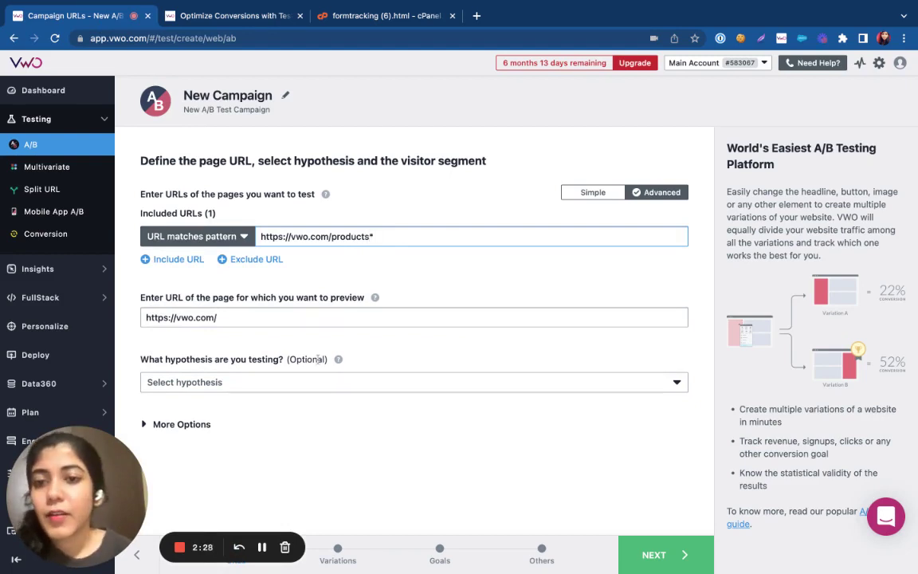
left_click(241, 317)
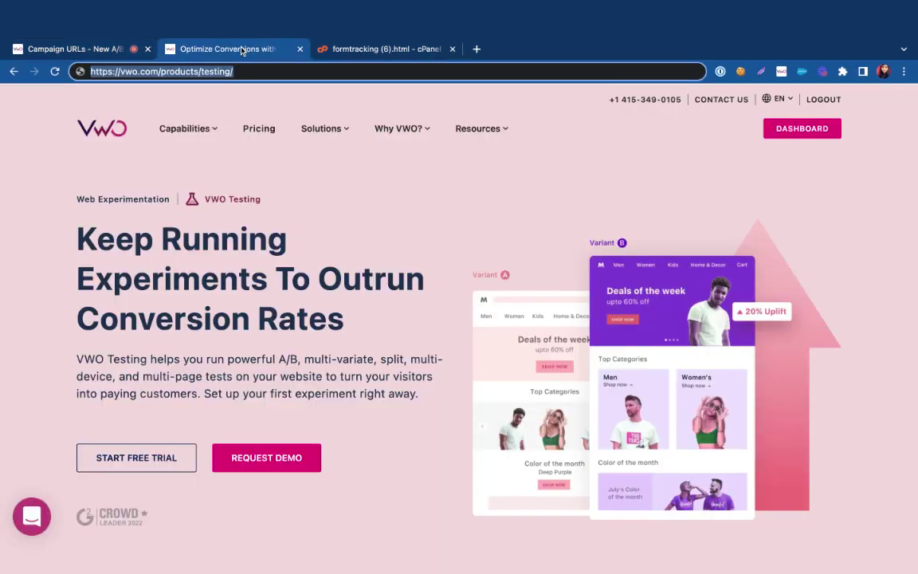
left_click(231, 48)
left_click(196, 71)
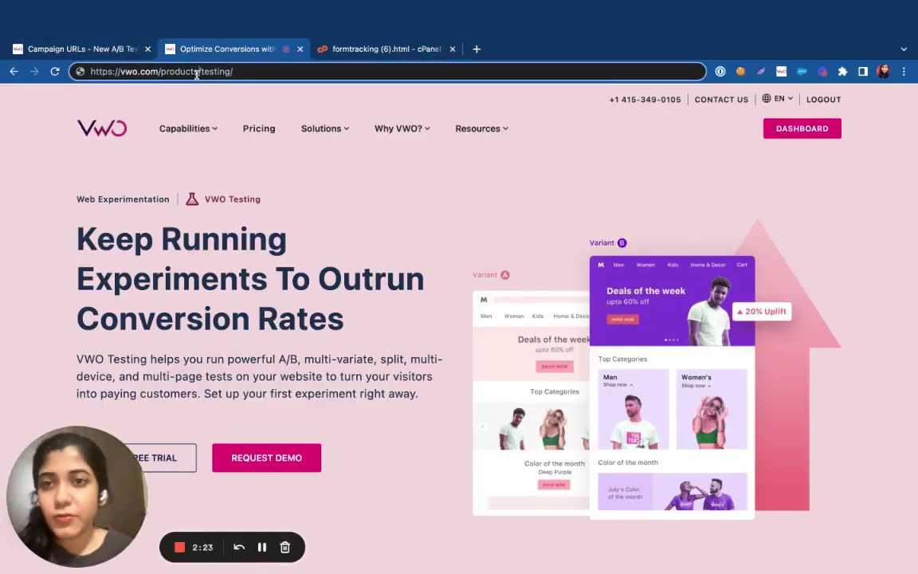
left_click(14, 71)
left_click(34, 71)
left_click(80, 49)
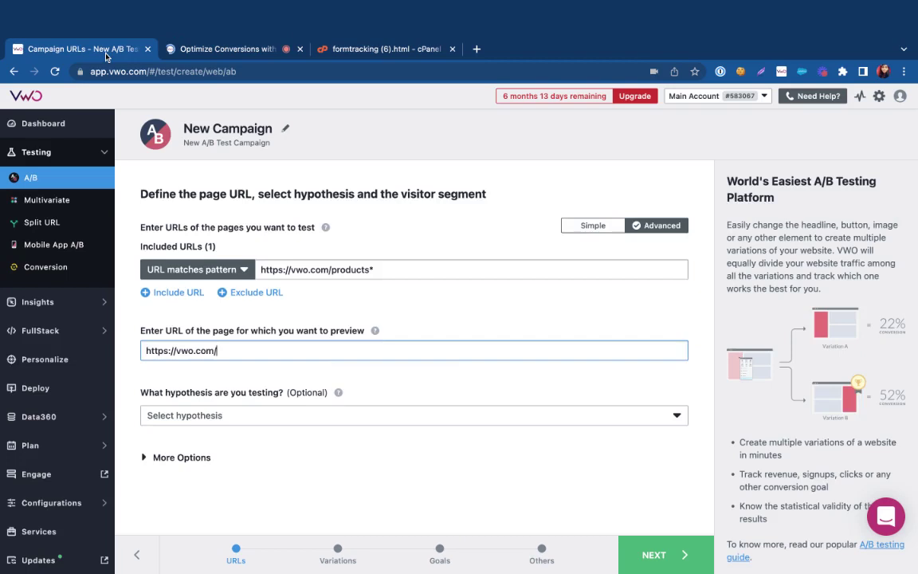
left_click_drag(225, 350, 132, 351)
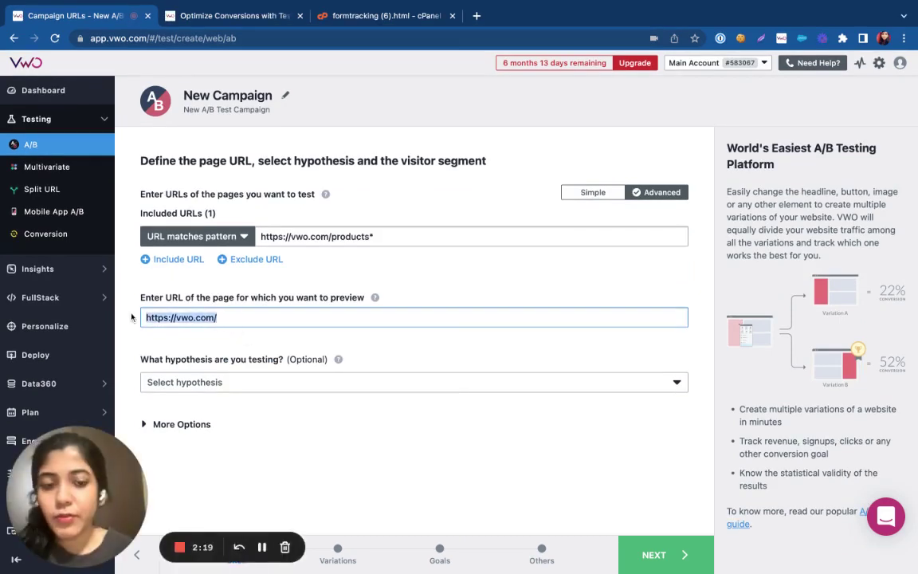
key("BackSpace")
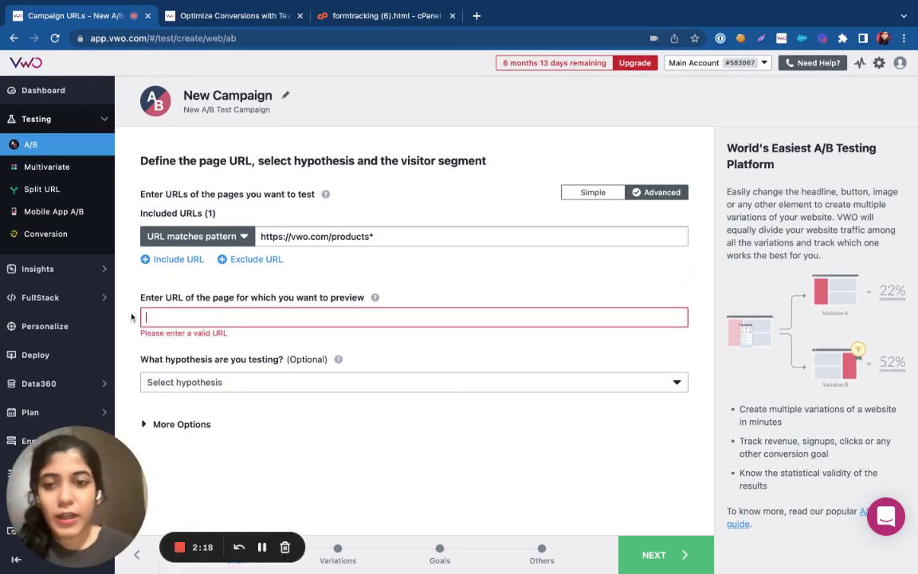
type("https://vwo.com/testing/")
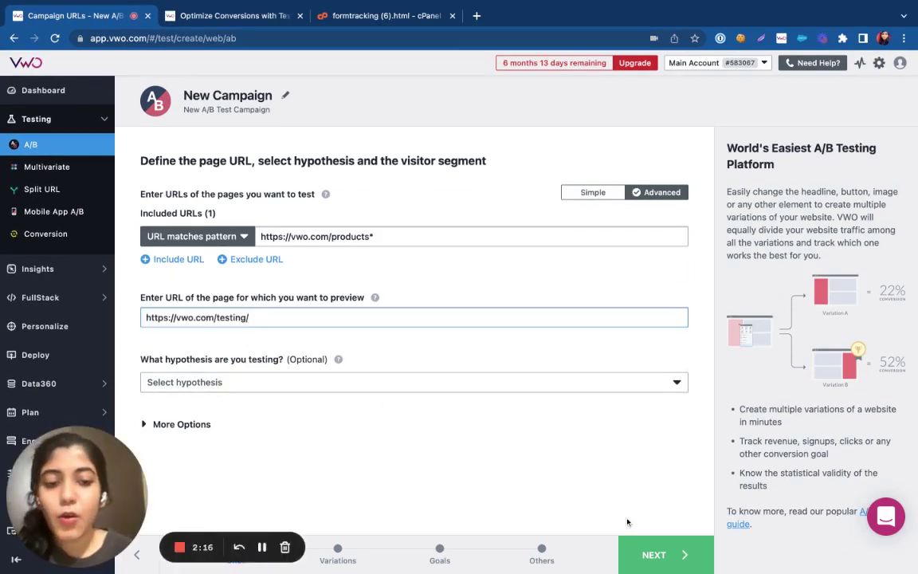
left_click(643, 552)
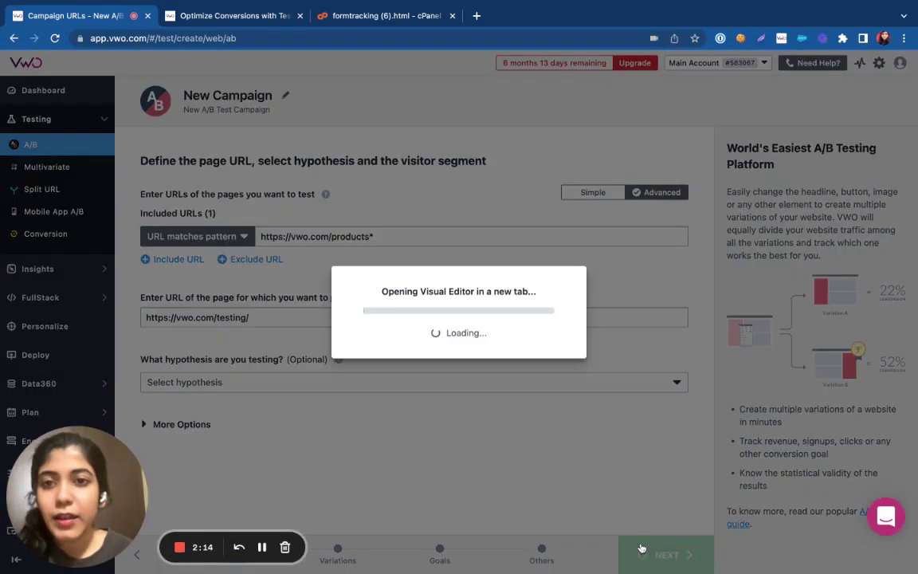